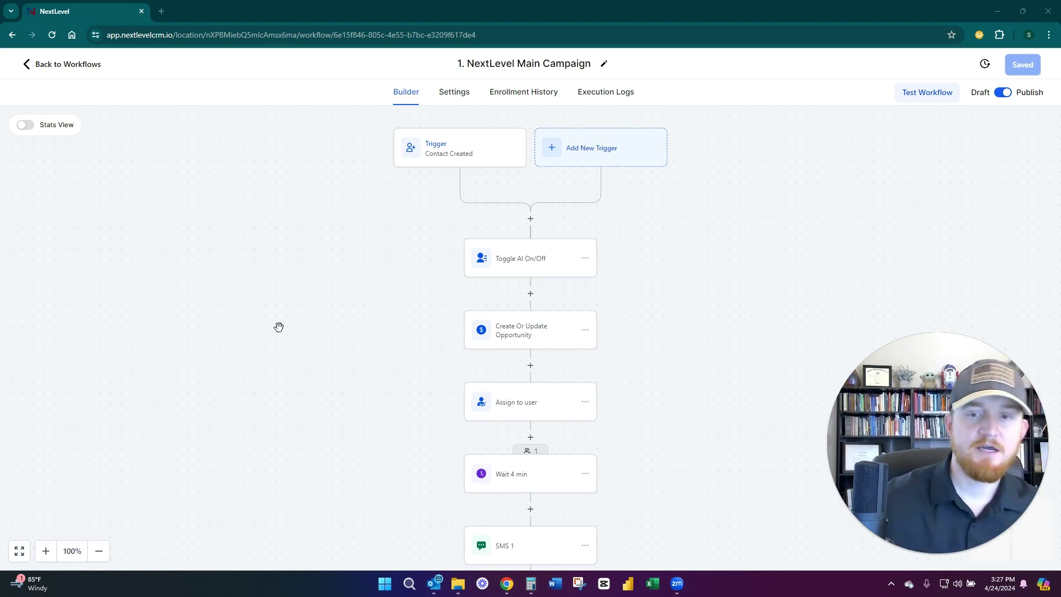
{"action": "scroll", "coordinate": [431, 290], "scroll_direction": "down", "scroll_amount": 2}
{"action": "scroll", "coordinate": [422, 243], "scroll_direction": "up", "scroll_amount": 2}
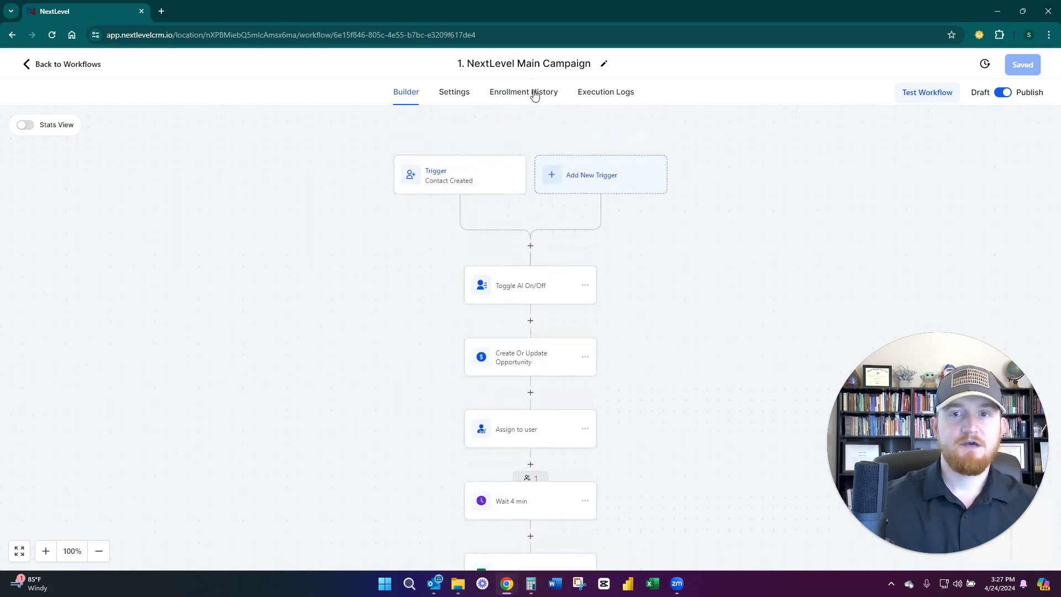
{"action": "scroll", "coordinate": [436, 260], "scroll_direction": "down", "scroll_amount": 2}
{"action": "scroll", "coordinate": [436, 262], "scroll_direction": "down", "scroll_amount": 2}
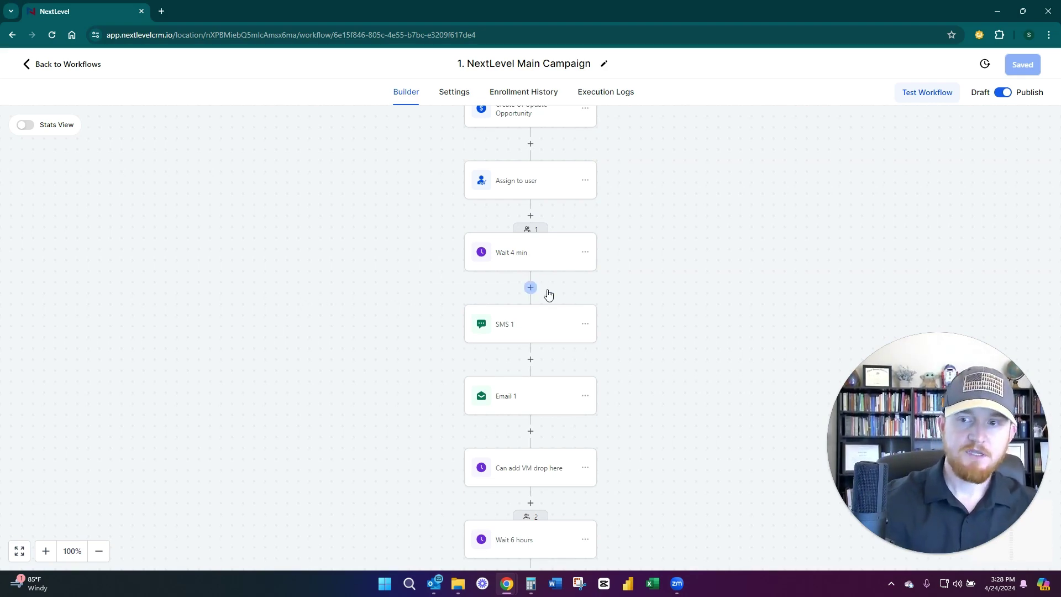
{"action": "left_click", "coordinate": [531, 289]}
{"action": "mouse_move", "coordinate": [380, 472]}
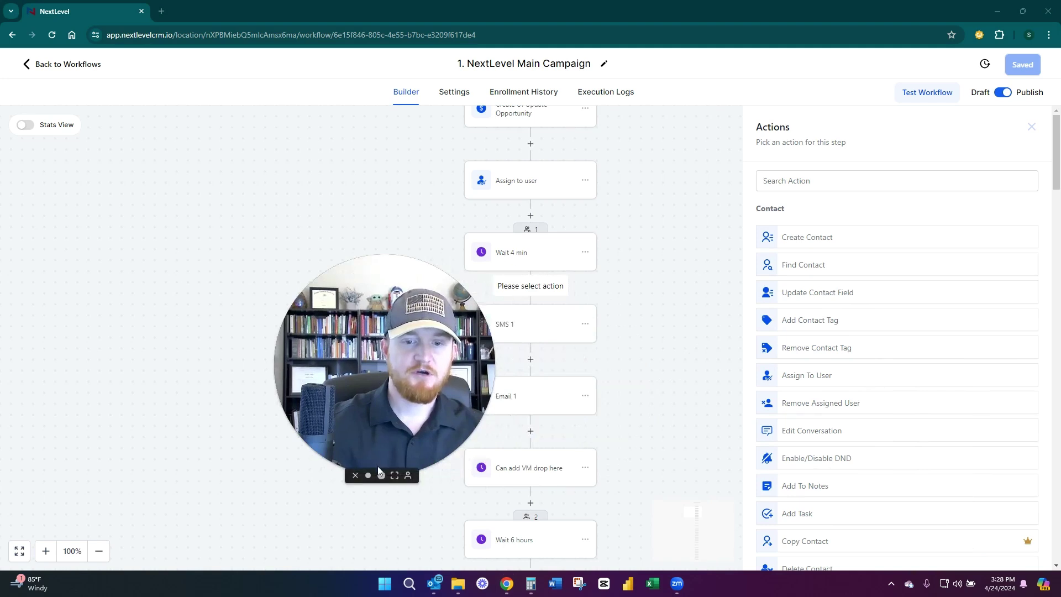
{"action": "left_click", "coordinate": [367, 476]}
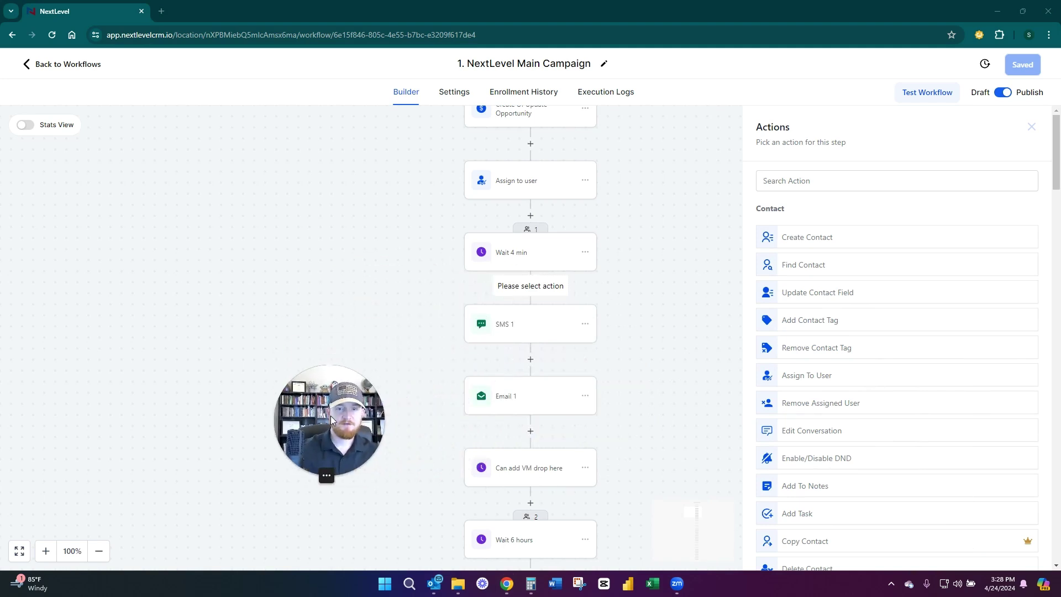
{"action": "left_click_drag", "start_coordinate": [325, 416], "coordinate": [39, 492]}
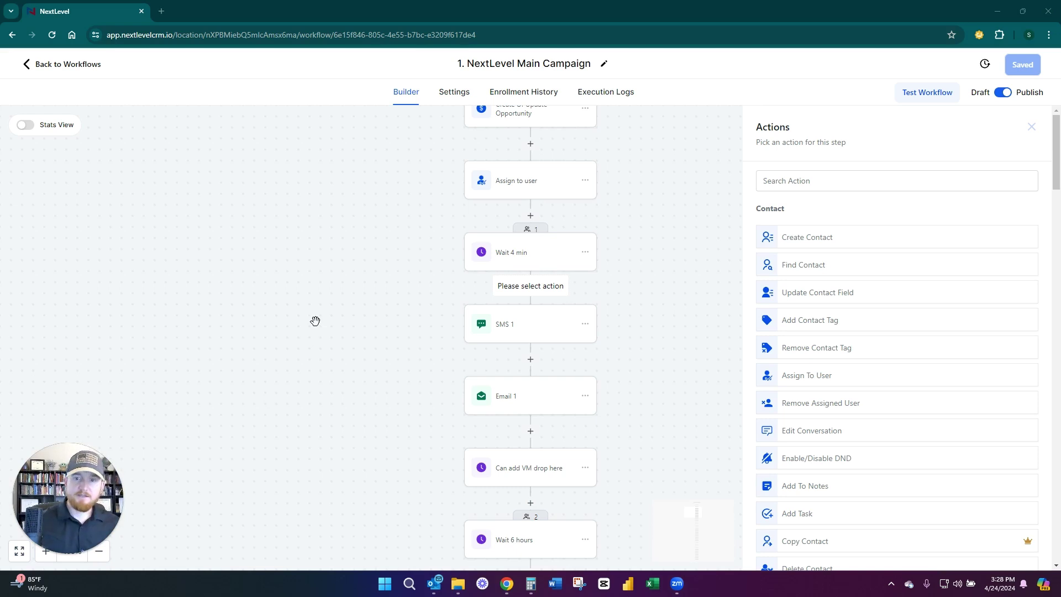
{"action": "left_click", "coordinate": [651, 281]}
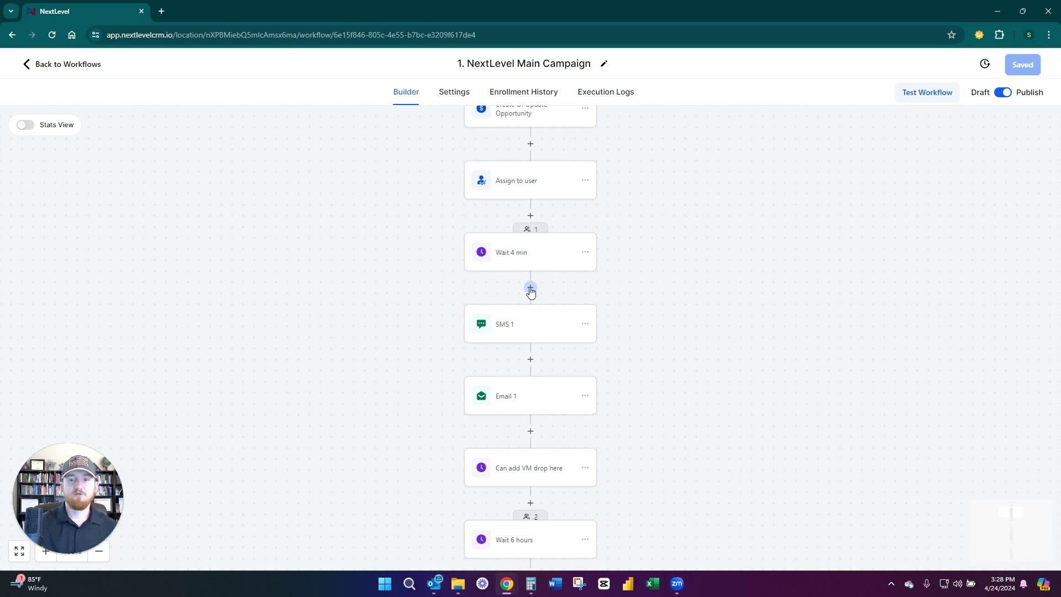
Step: Insert a GPT Powered By OpenAI action between the Wait 4 min and SMS 1 steps
{"action": "left_click", "coordinate": [531, 287]}
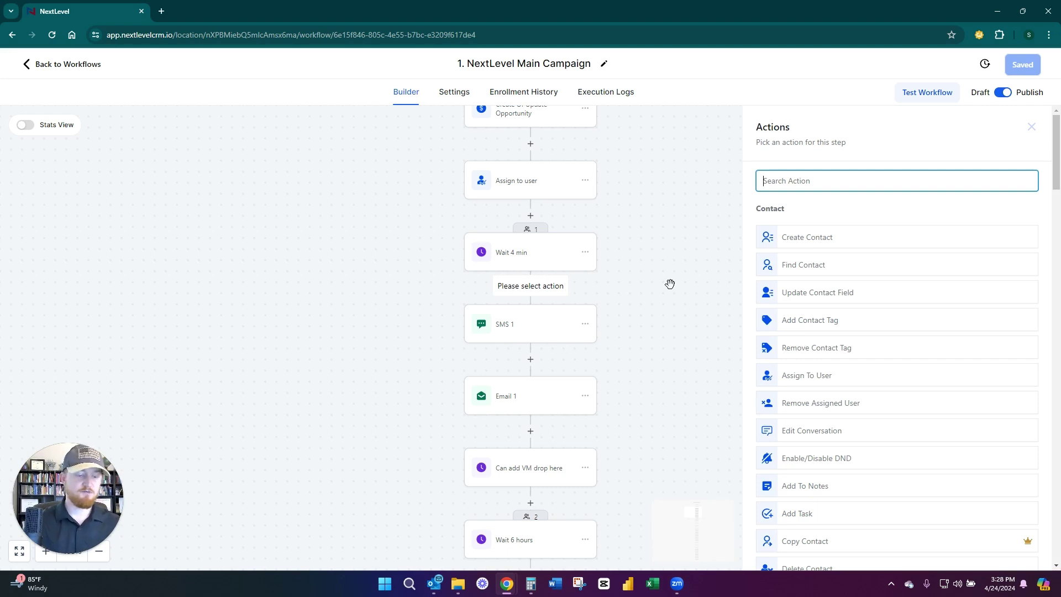
{"action": "type", "text": "open"}
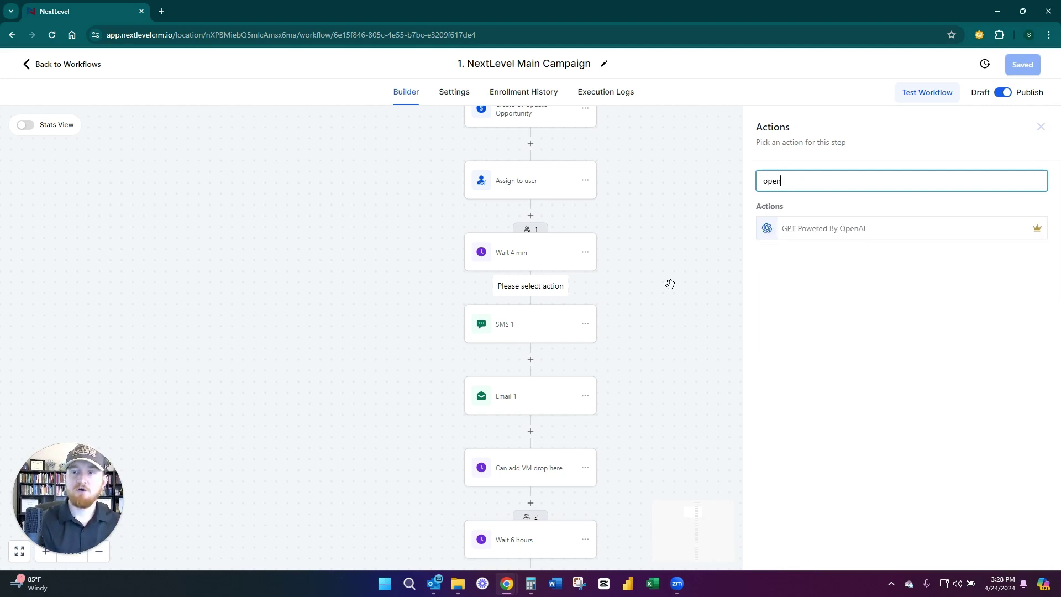
{"action": "left_click", "coordinate": [833, 234]}
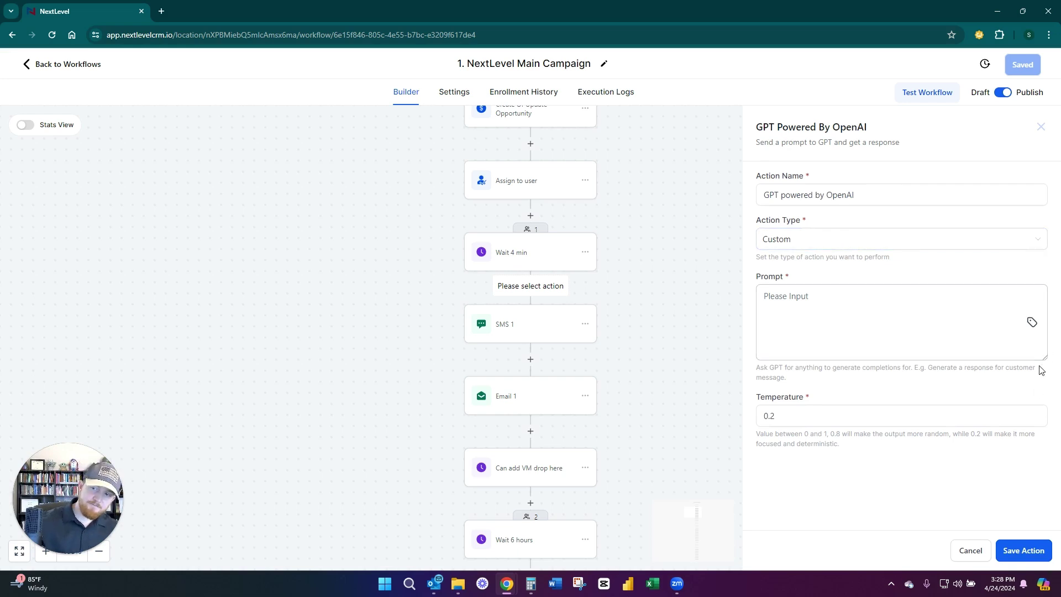
Step: Paste the prepared prompt beginning "Create a message similar to the quoted paragraph below." into the GPT action and enlarge the prompt box
{"action": "left_click_drag", "start_coordinate": [1045, 358], "coordinate": [1039, 434]}
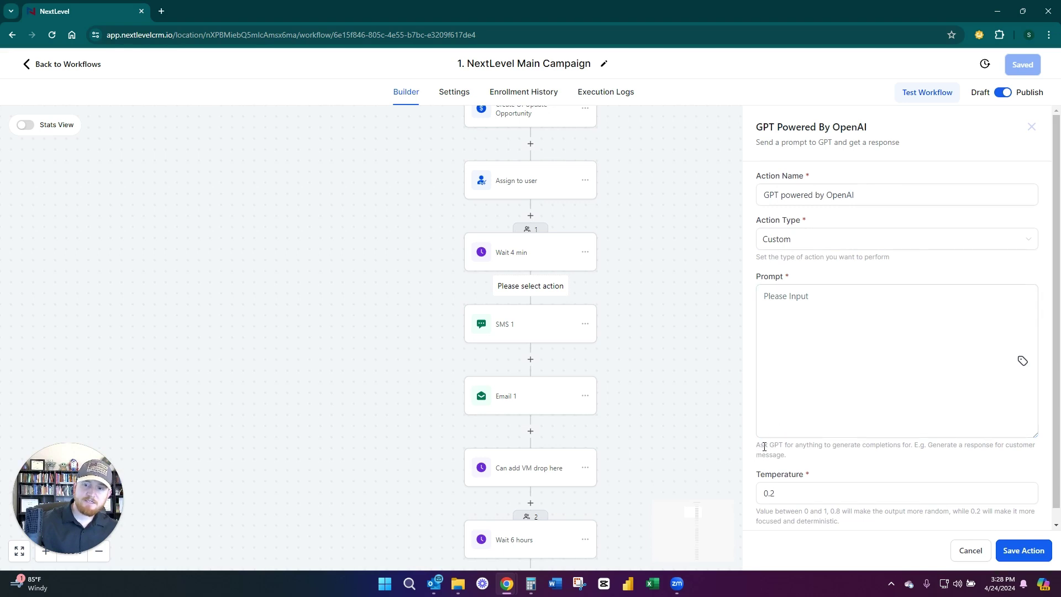
{"action": "left_click_drag", "start_coordinate": [755, 448], "coordinate": [913, 459]}
{"action": "left_click", "coordinate": [814, 384]}
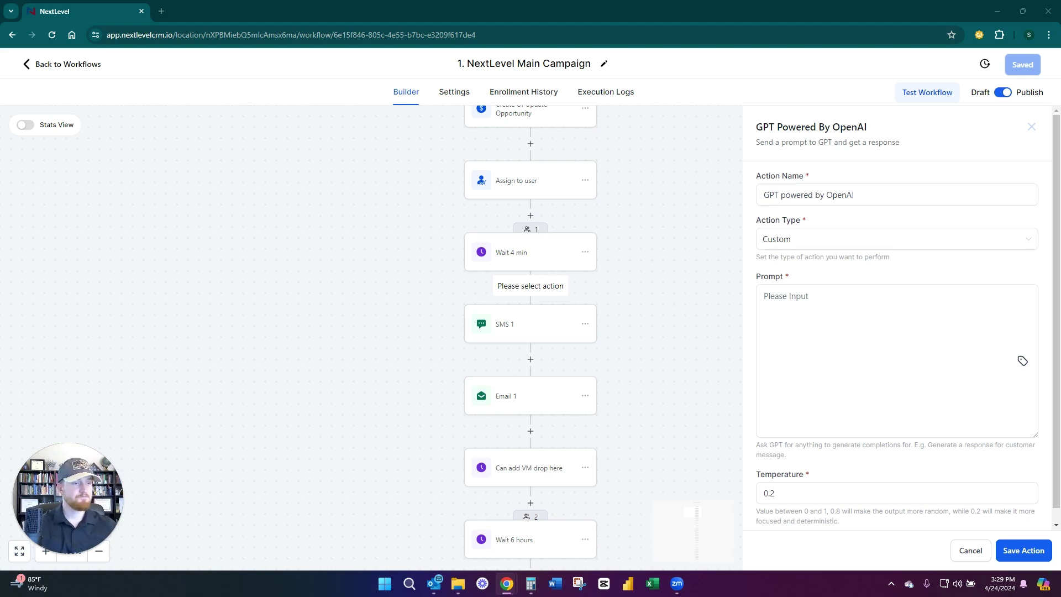
{"action": "left_click", "coordinate": [862, 290]}
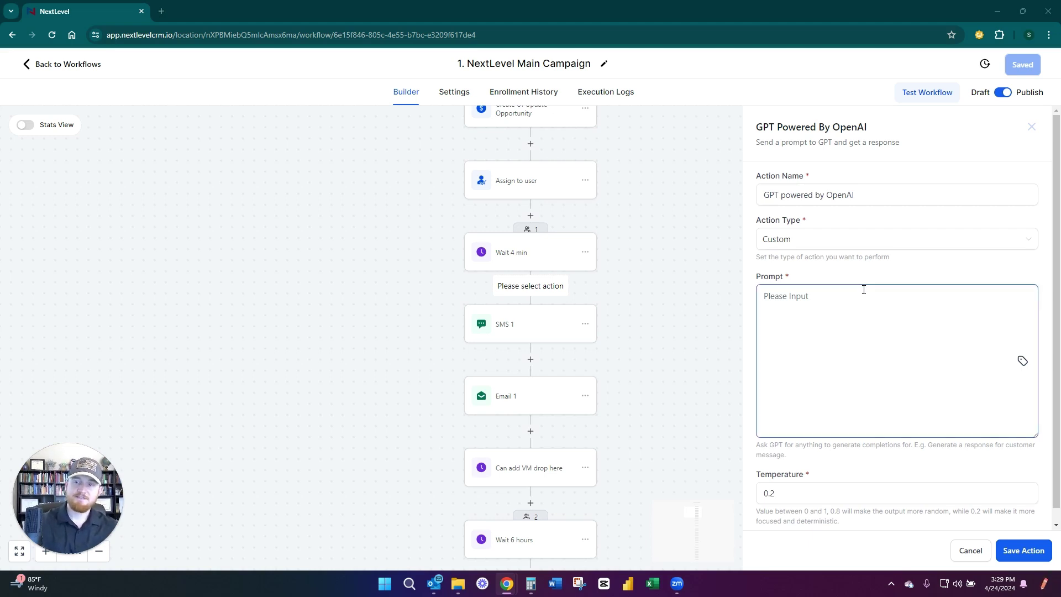
{"action": "key", "text": "ctrl+v"}
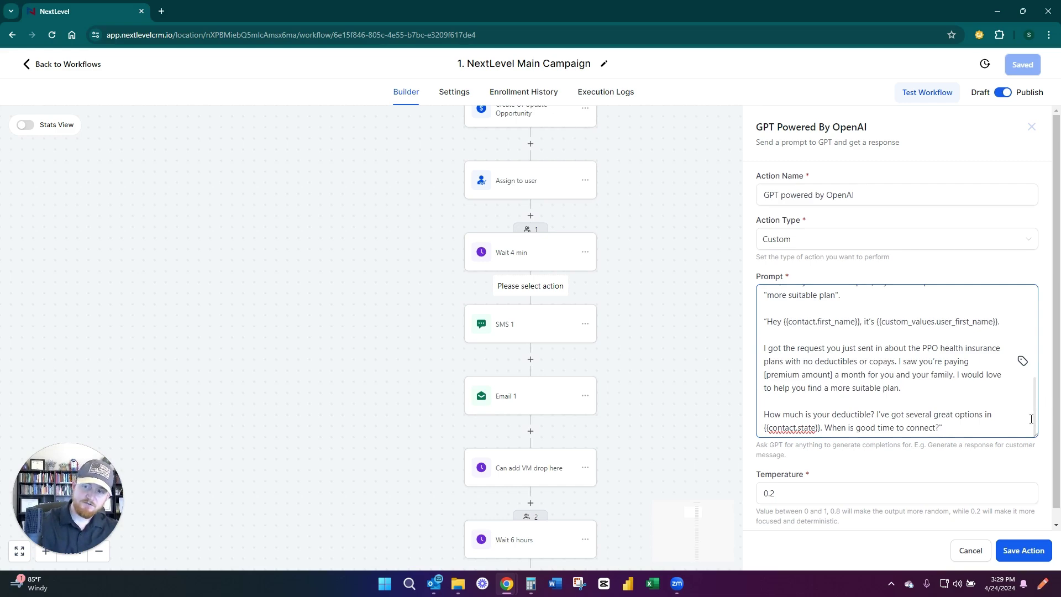
{"action": "left_click_drag", "start_coordinate": [1036, 436], "coordinate": [1037, 525]}
Step: Read through the GPT action's prompt, examining its conditional instructions, contact placeholders and quoted sample message
{"action": "scroll", "coordinate": [843, 370], "scroll_direction": "up", "scroll_amount": 4}
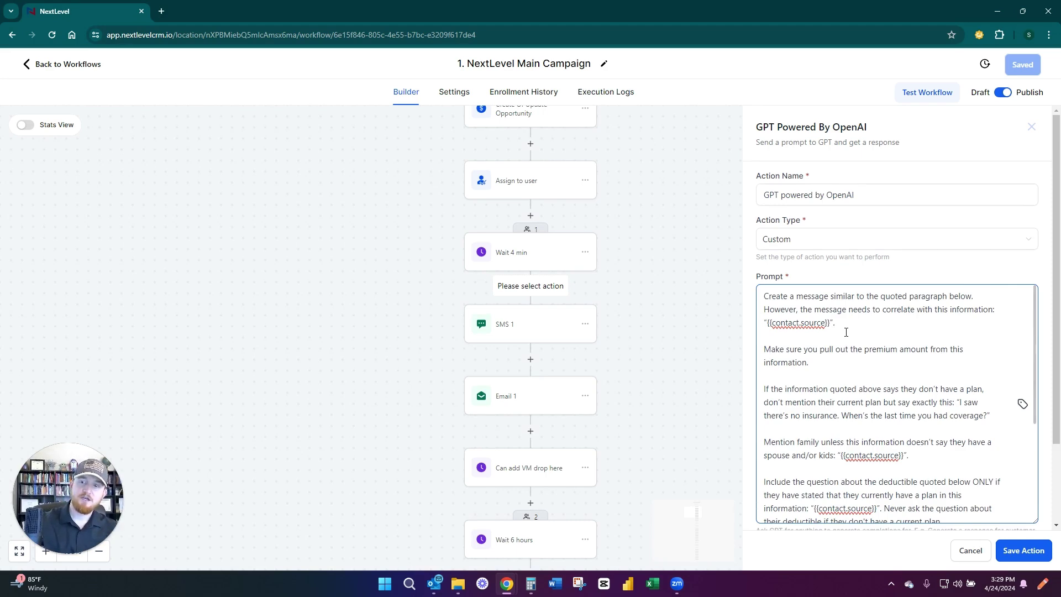
{"action": "scroll", "coordinate": [845, 342], "scroll_direction": "down", "scroll_amount": 4}
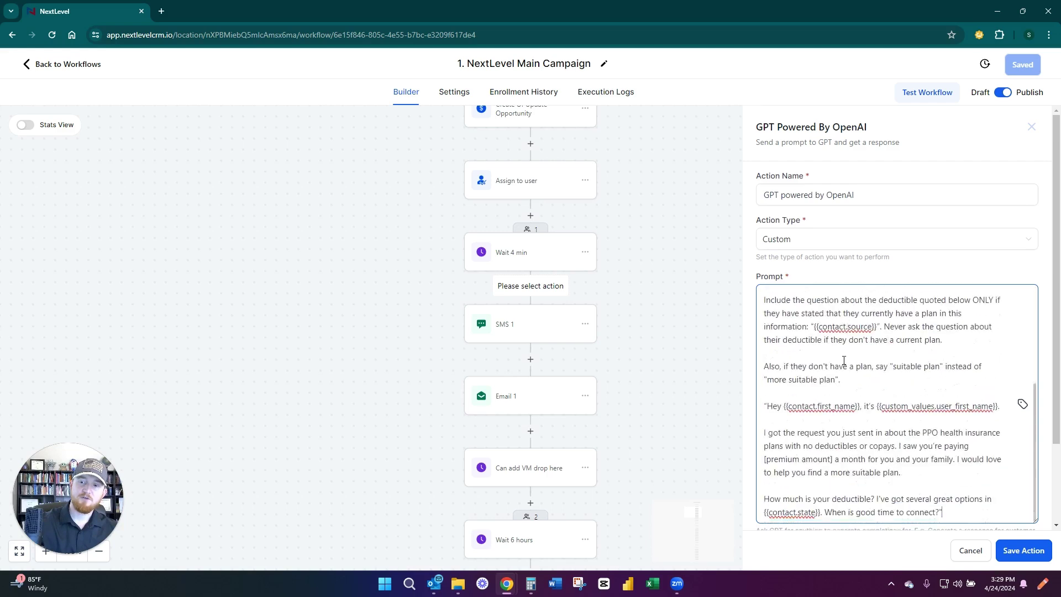
{"action": "scroll", "coordinate": [876, 445], "scroll_direction": "up", "scroll_amount": 5}
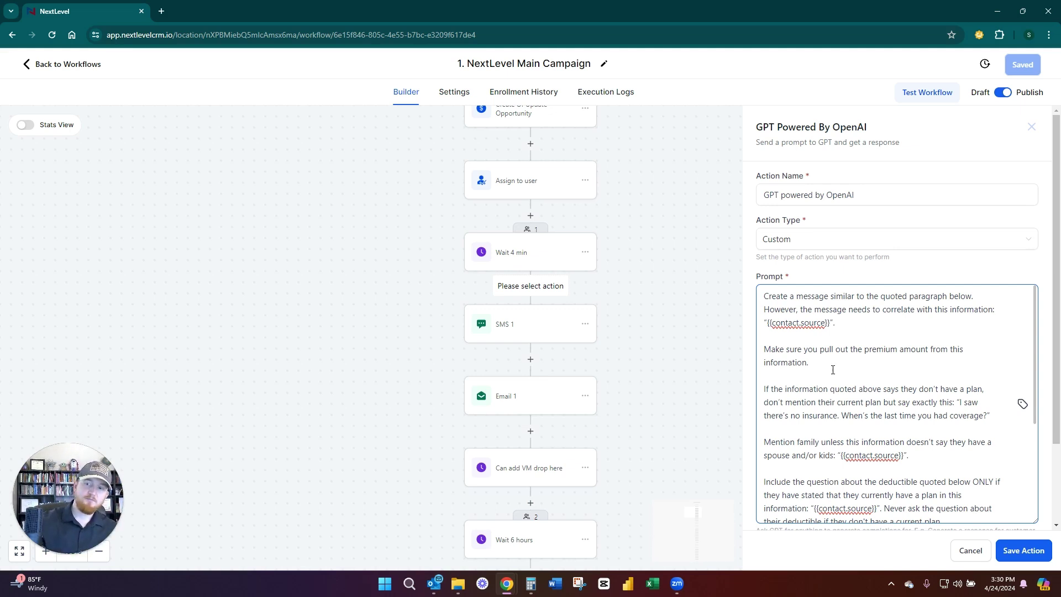
{"action": "scroll", "coordinate": [833, 369], "scroll_direction": "down", "scroll_amount": 1}
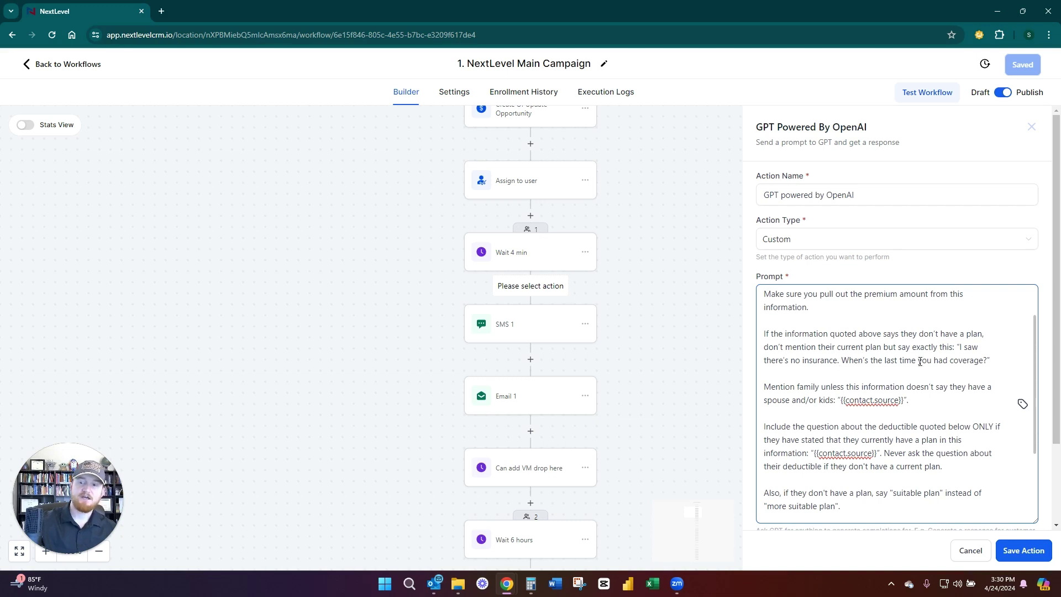
{"action": "scroll", "coordinate": [863, 358], "scroll_direction": "down", "scroll_amount": 1}
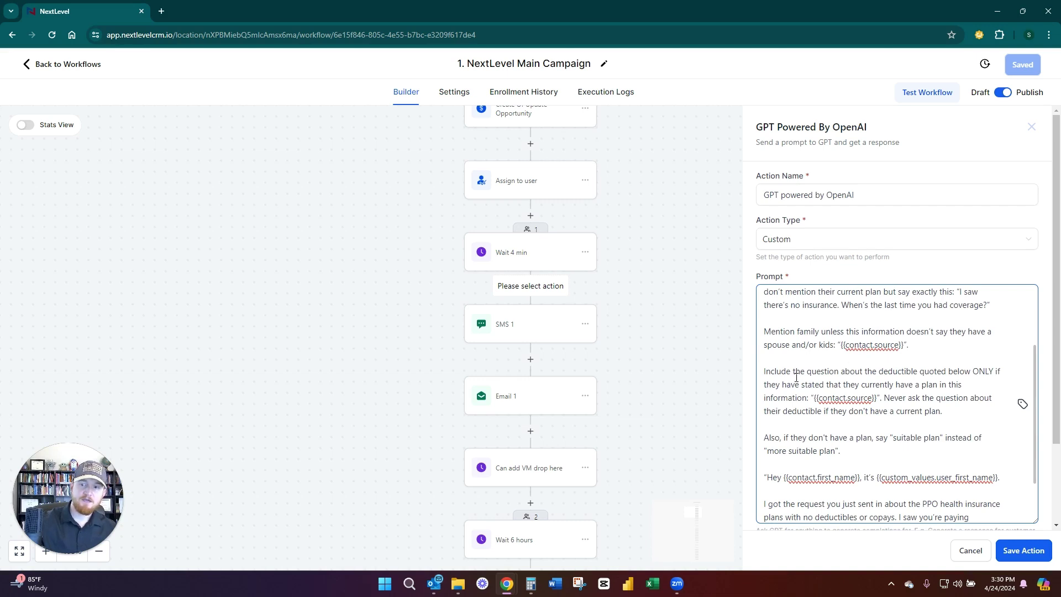
{"action": "scroll", "coordinate": [797, 378], "scroll_direction": "down", "scroll_amount": 1}
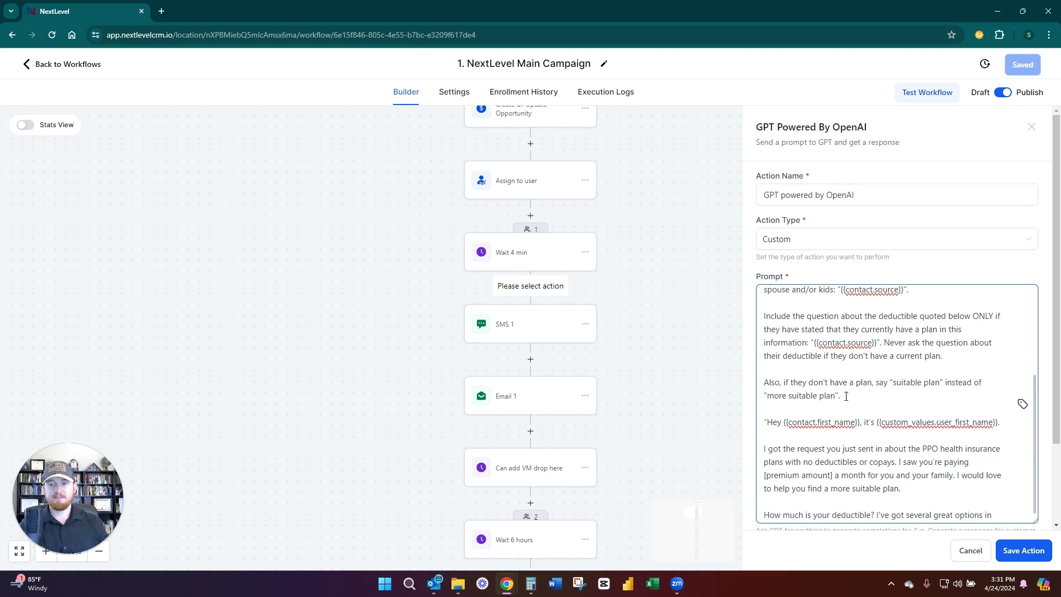
{"action": "scroll", "coordinate": [847, 397], "scroll_direction": "down", "scroll_amount": 4}
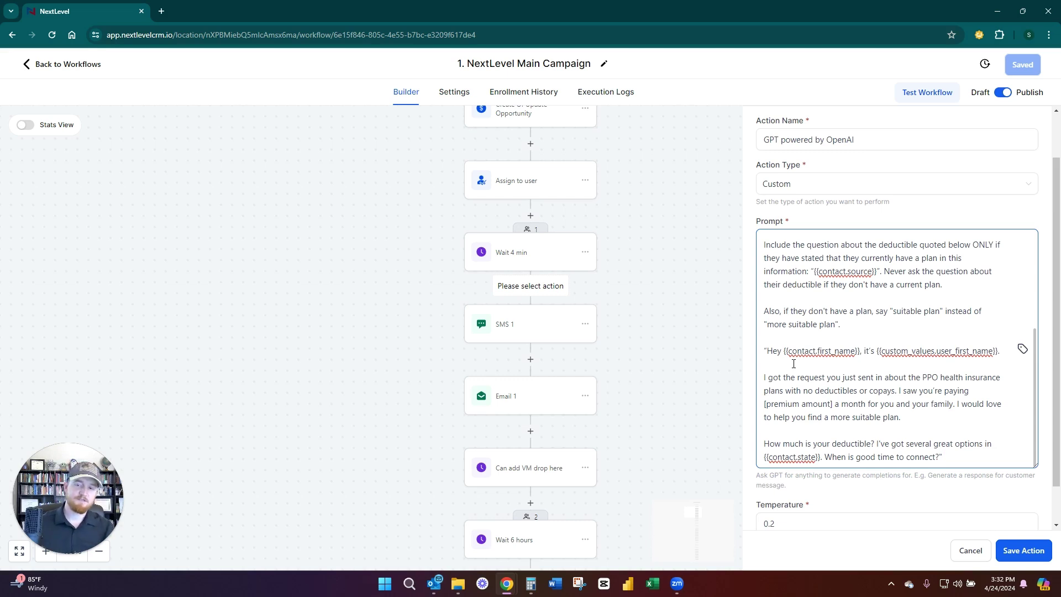
Step: Set the GPT action's temperature to 0.3 and save both the action and the workflow
{"action": "scroll", "coordinate": [829, 486], "scroll_direction": "down", "scroll_amount": 1}
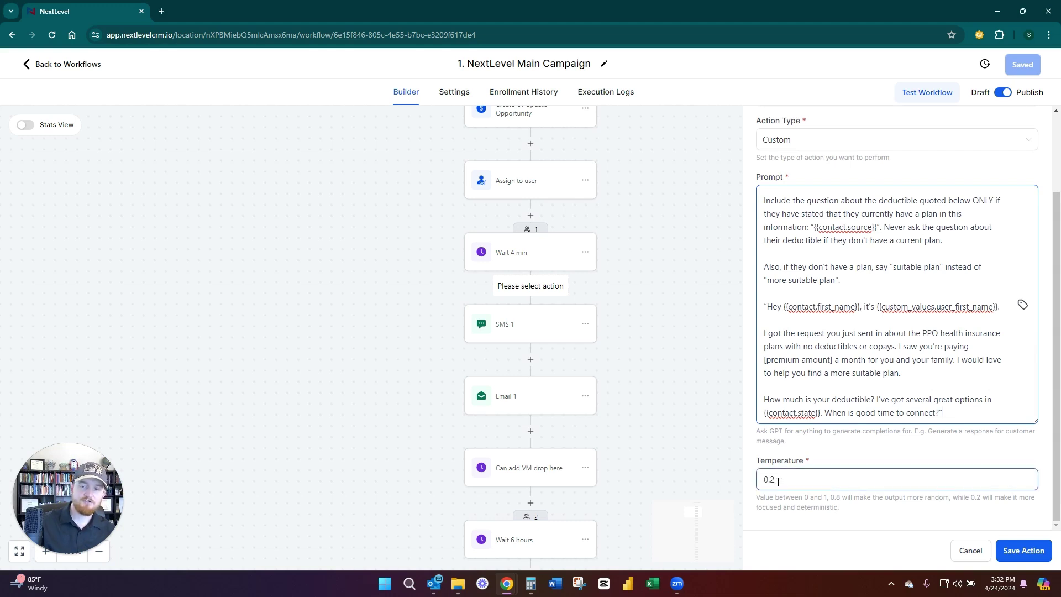
{"action": "left_click", "coordinate": [778, 482]}
{"action": "key", "text": "BackSpace"}
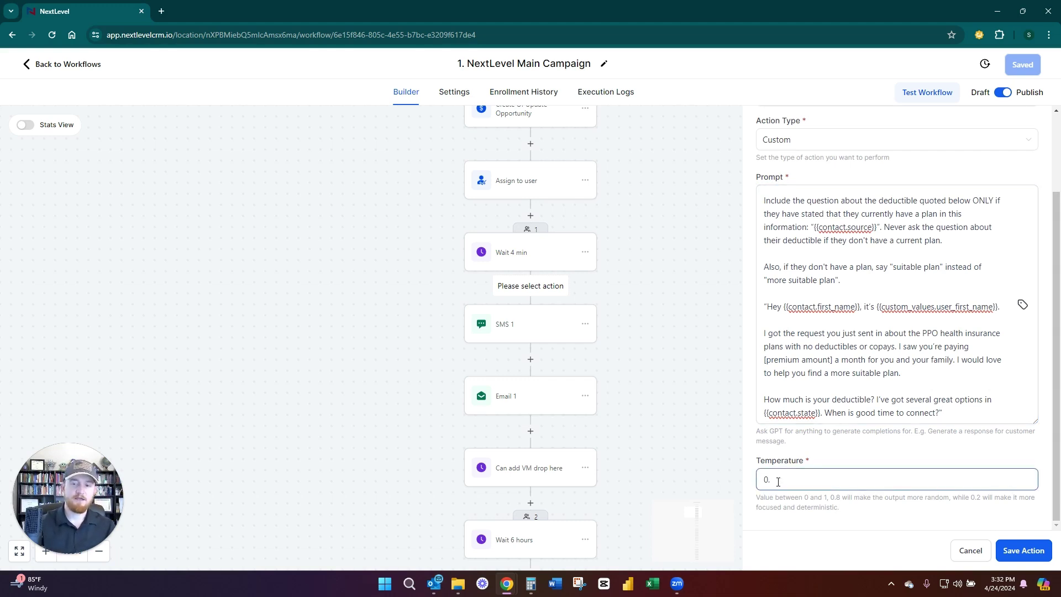
{"action": "type", "text": "3"}
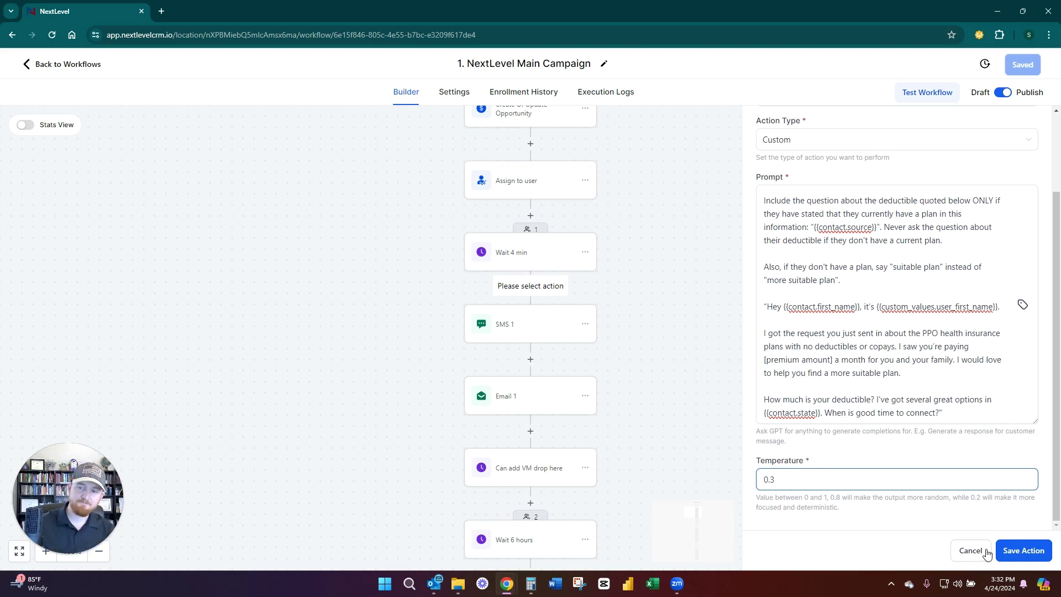
{"action": "left_click", "coordinate": [1024, 551]}
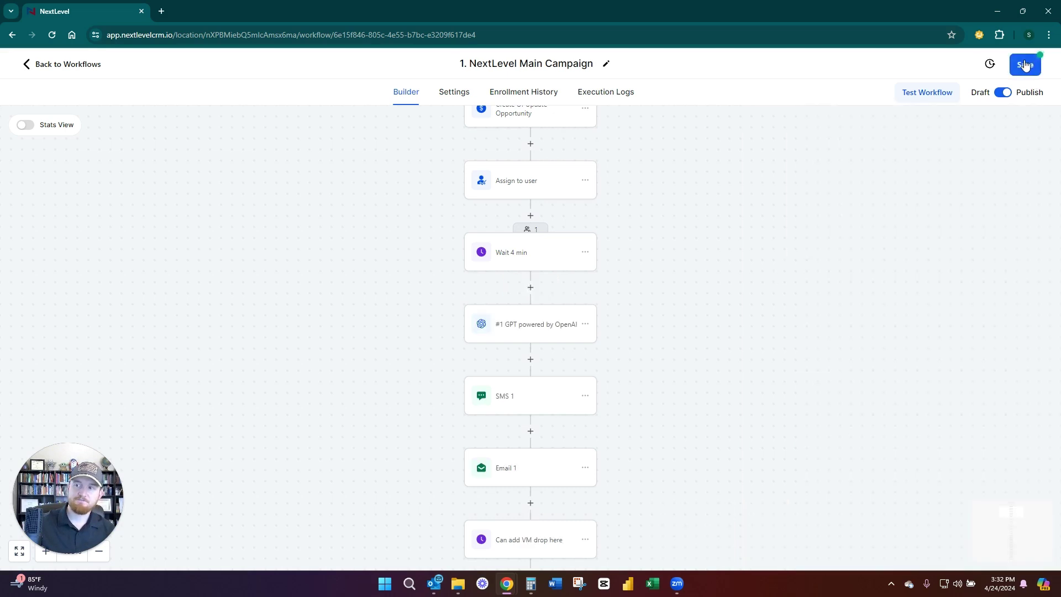
{"action": "left_click", "coordinate": [1025, 65]}
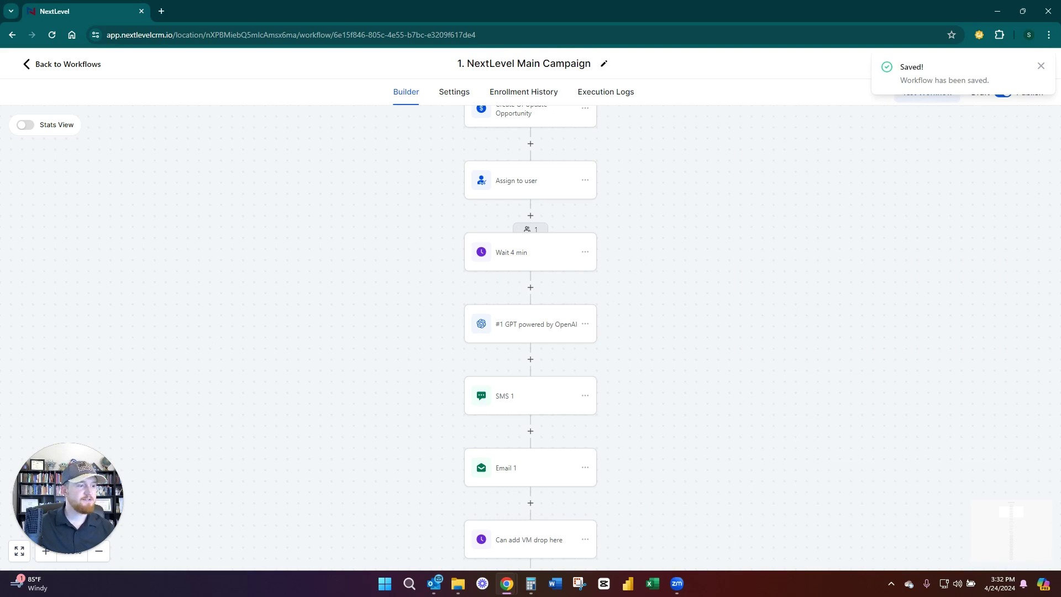
{"action": "left_click", "coordinate": [526, 327]}
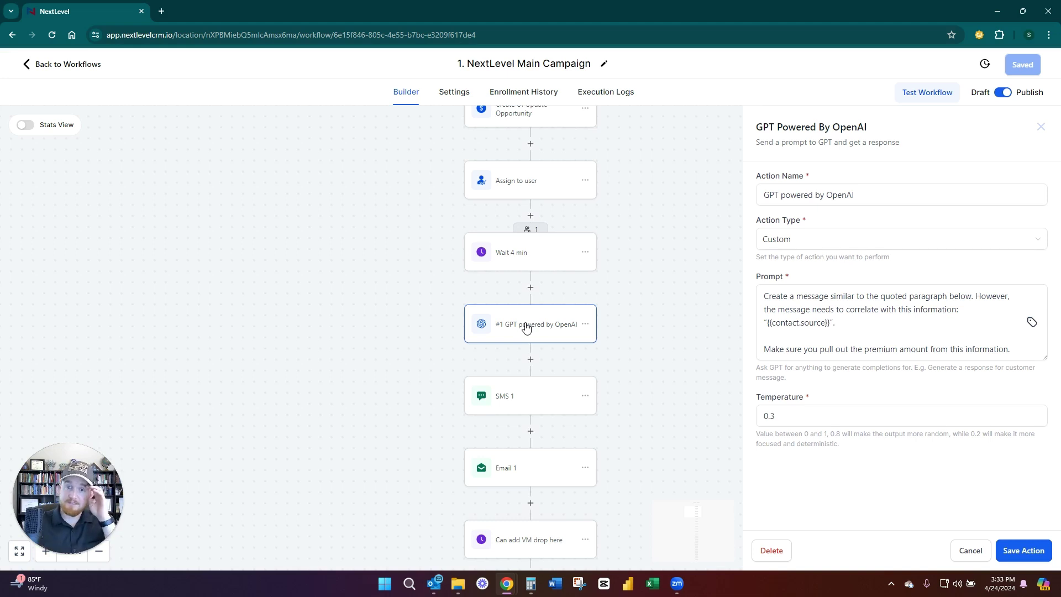
{"action": "left_click", "coordinate": [517, 396]}
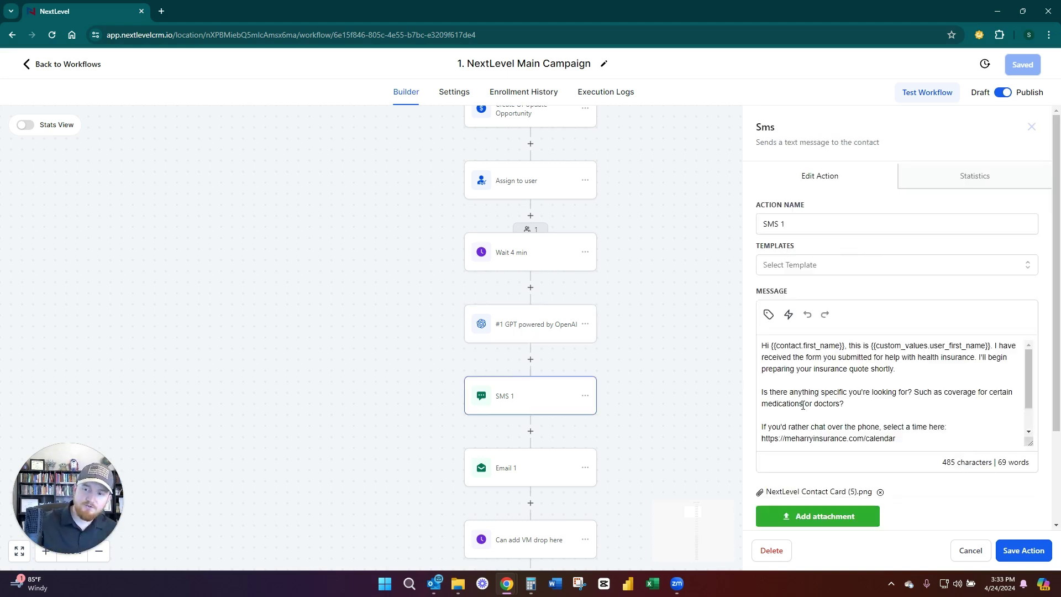
{"action": "left_click_drag", "start_coordinate": [913, 449], "coordinate": [858, 423]}
{"action": "scroll", "coordinate": [907, 428], "scroll_direction": "down", "scroll_amount": 1}
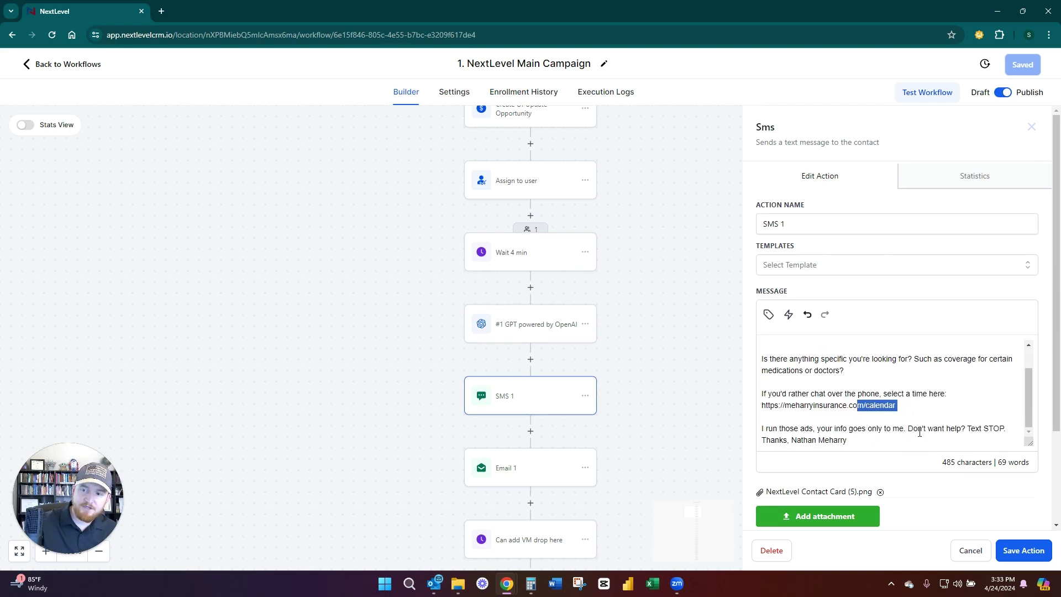
{"action": "left_click_drag", "start_coordinate": [922, 442], "coordinate": [729, 330]}
{"action": "key", "text": "BackSpace"}
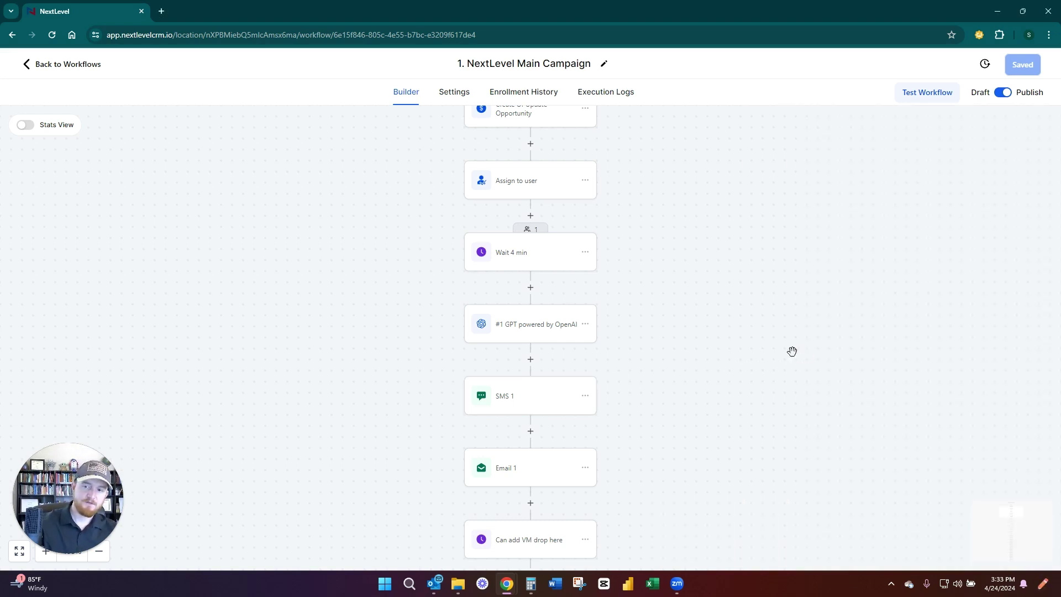
Step: Replace the SMS 1 message with "{{chatgpt.1.response}}" and "You can also book a time on my calendar that works here: {{ custom_values.calendar_link }}", saving the workflow
{"action": "left_click", "coordinate": [507, 397]}
{"action": "scroll", "coordinate": [864, 396], "scroll_direction": "down", "scroll_amount": 1}
{"action": "scroll", "coordinate": [864, 397], "scroll_direction": "down", "scroll_amount": 1}
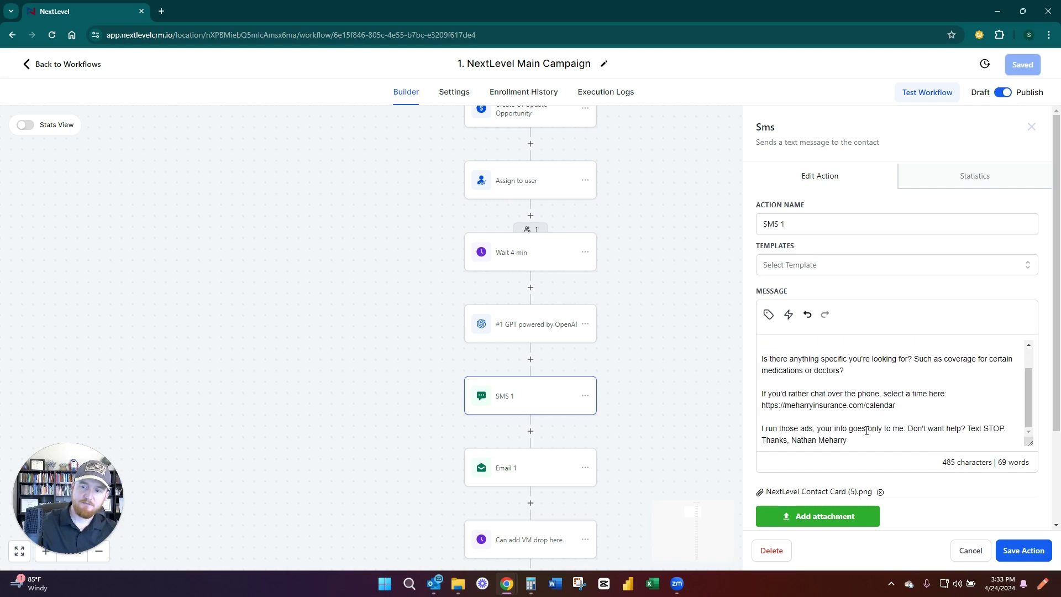
{"action": "key", "text": "ctrl+a"}
{"action": "type", "text": "{{chatgpt.1.response}}  You can also book a time on my calendar that works here: {{ custom_values.calendar_link }}"}
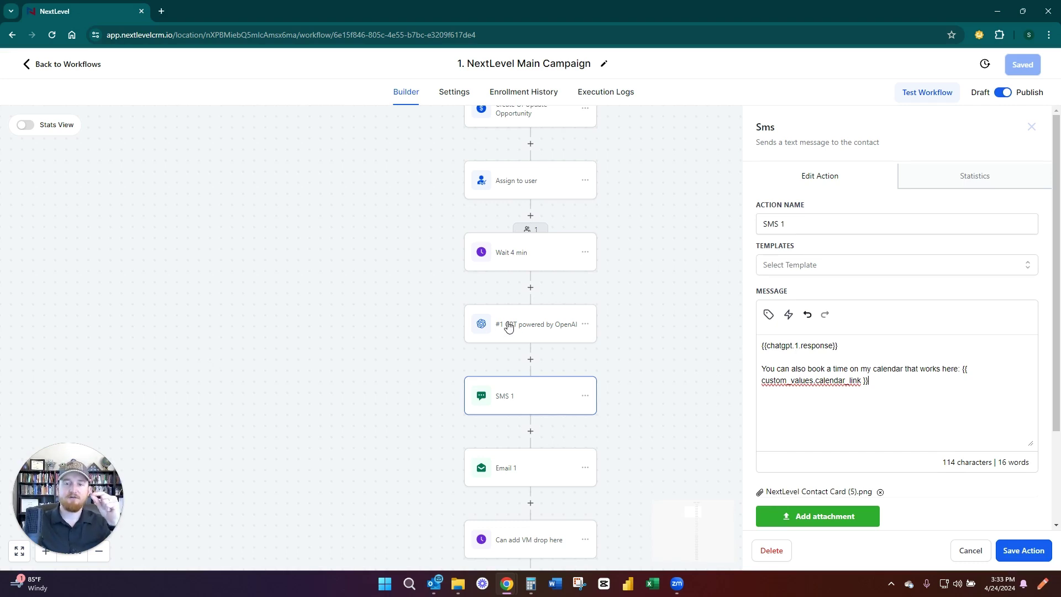
{"action": "left_click", "coordinate": [1018, 550]}
{"action": "left_click", "coordinate": [1025, 65]}
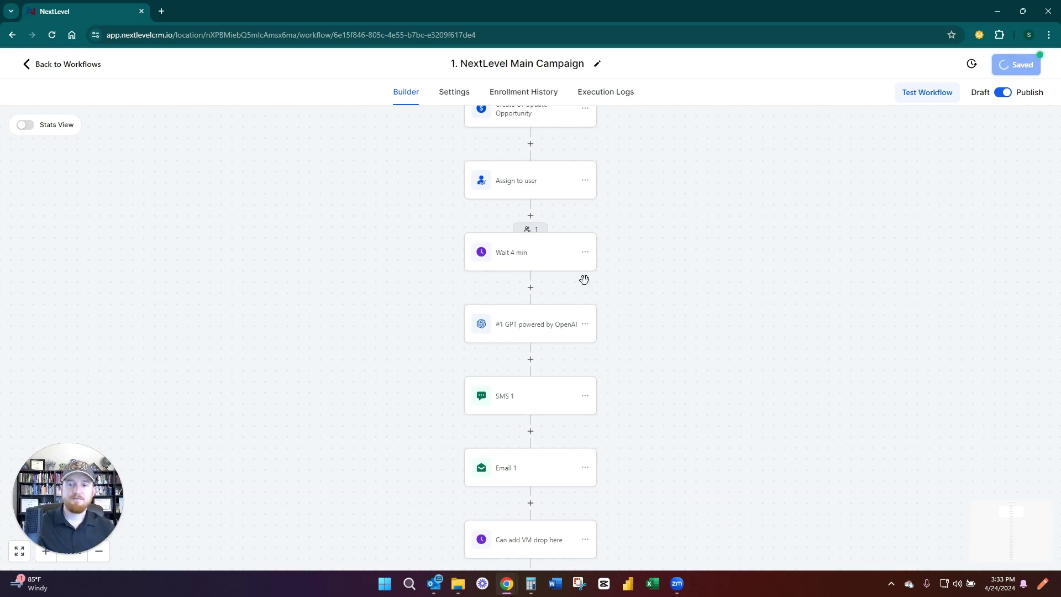
Step: Review the GPT action's settings and the response placeholder in the SMS 1 message
{"action": "left_click", "coordinate": [514, 333]}
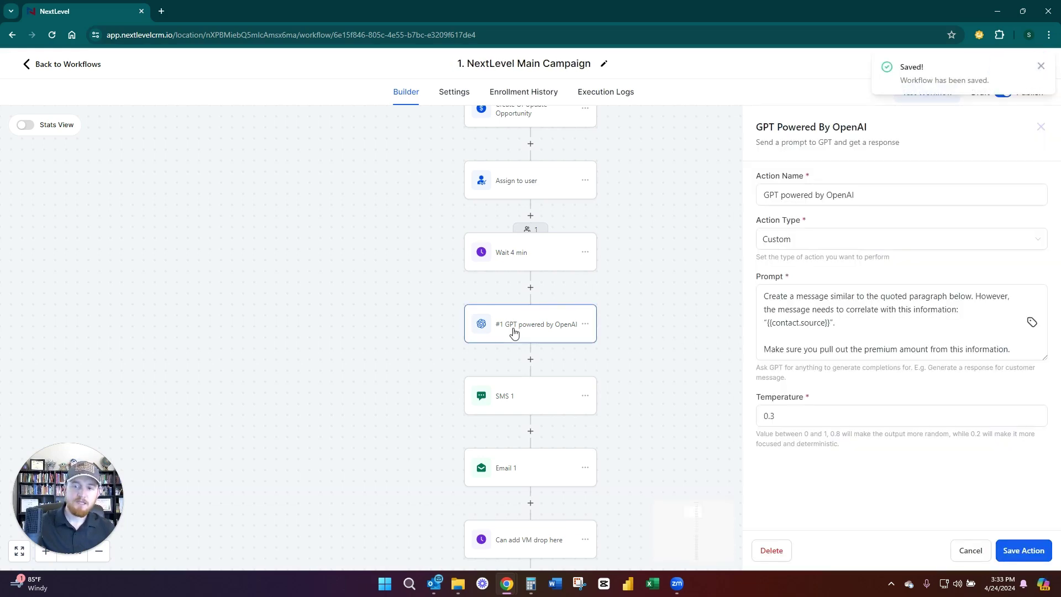
{"action": "left_click", "coordinate": [514, 402]}
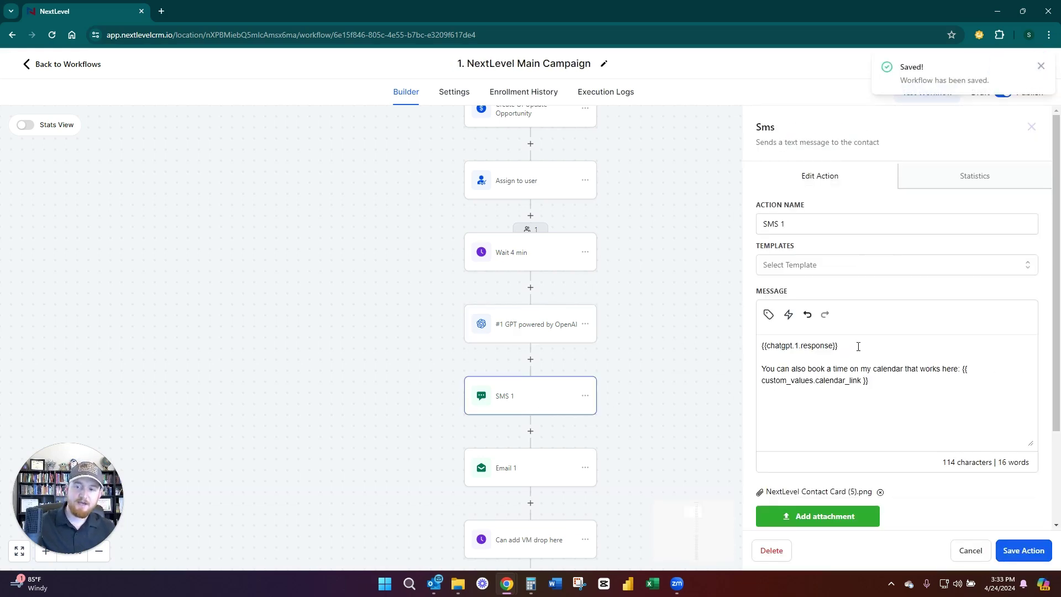
{"action": "triple_click", "coordinate": [805, 353]}
{"action": "left_click", "coordinate": [862, 354]}
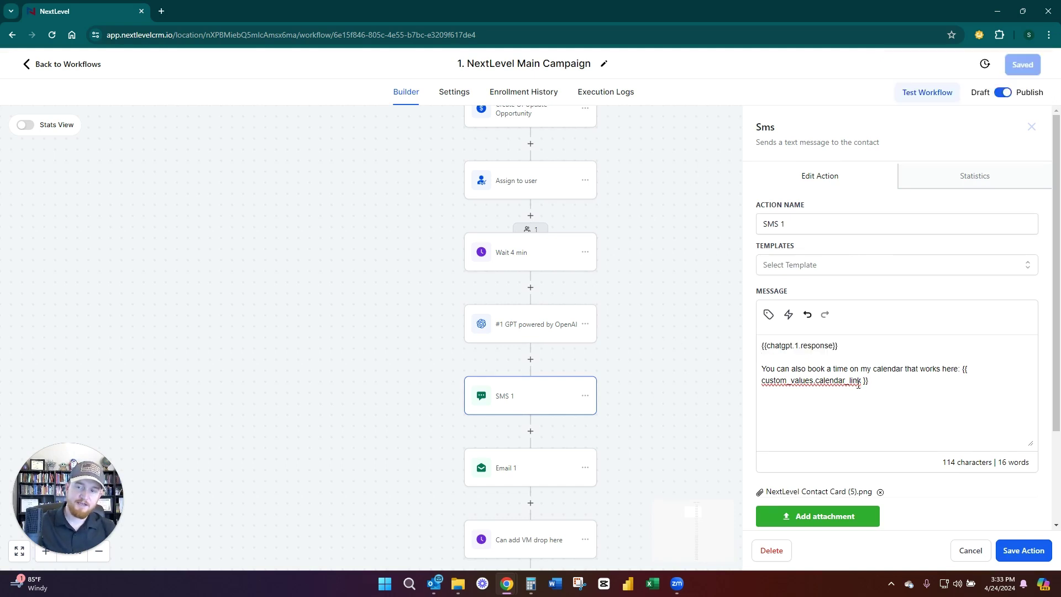
Step: Insert the Response value of #1 GPT powered by OpenAI below the SMS 1 message's calendar line and delete that duplicate placeholder
{"action": "left_click", "coordinate": [768, 314]}
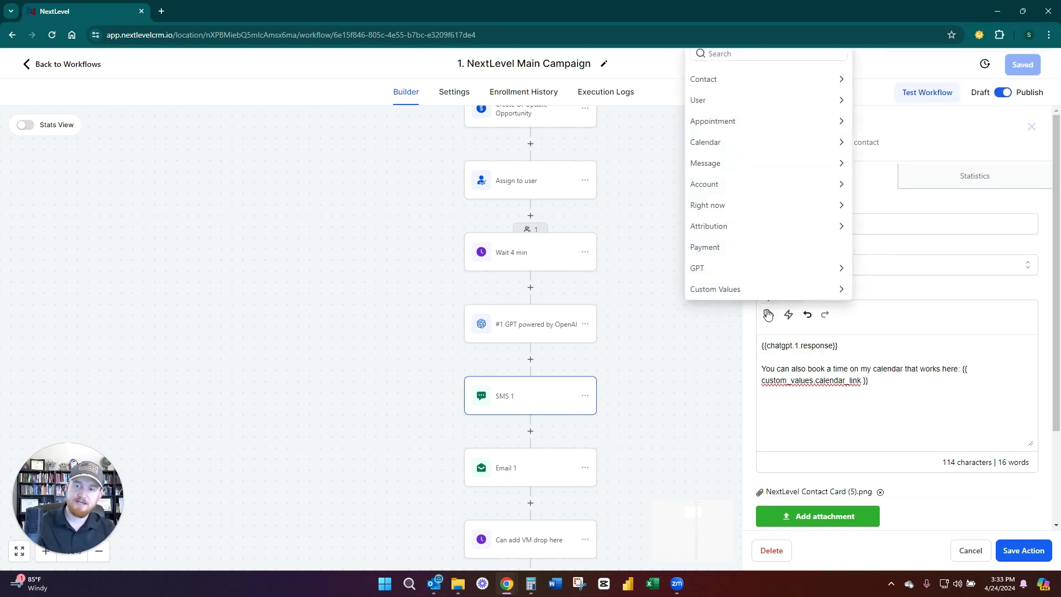
{"action": "left_click", "coordinate": [705, 270]}
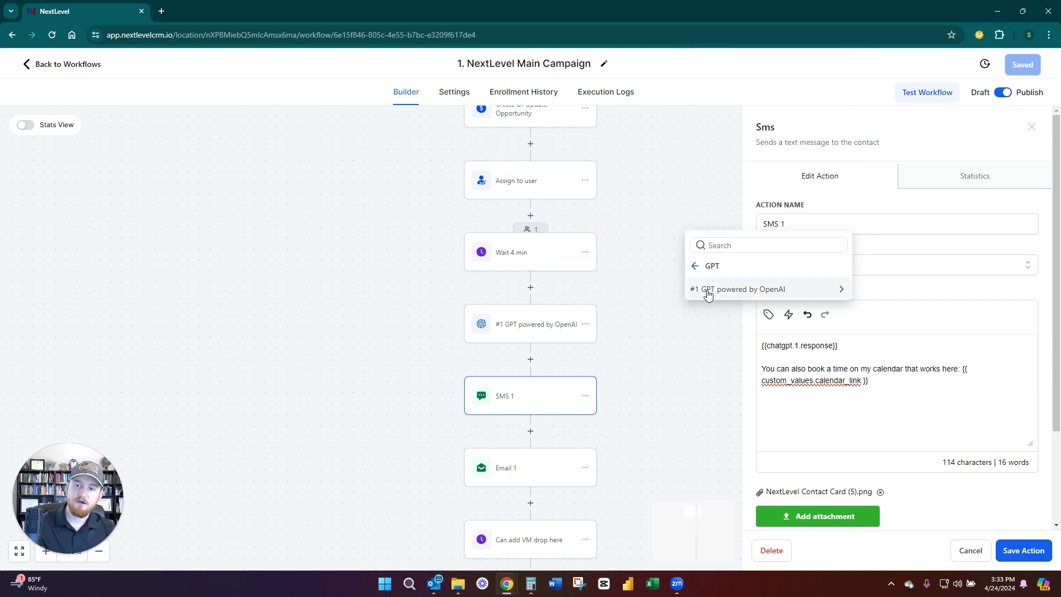
{"action": "left_click", "coordinate": [710, 291]}
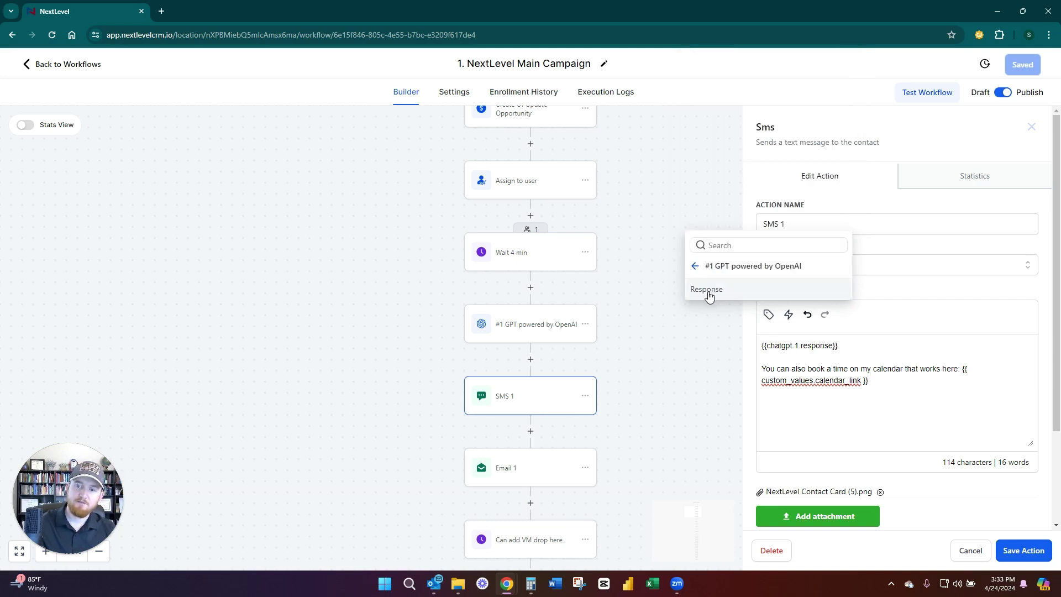
{"action": "left_click", "coordinate": [712, 291]}
{"action": "triple_click", "coordinate": [791, 404]}
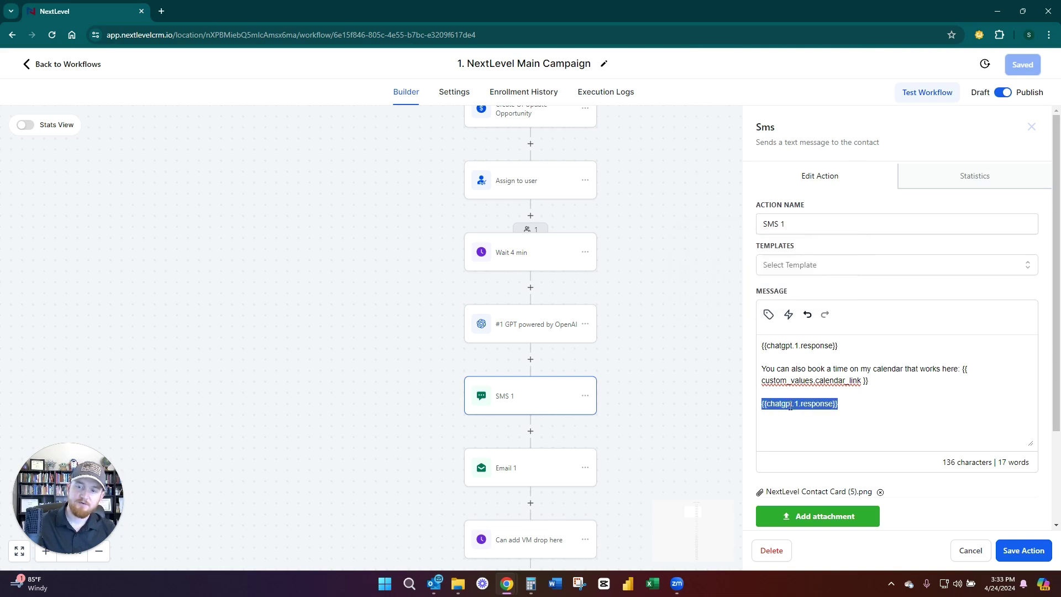
{"action": "key", "text": "BackSpace"}
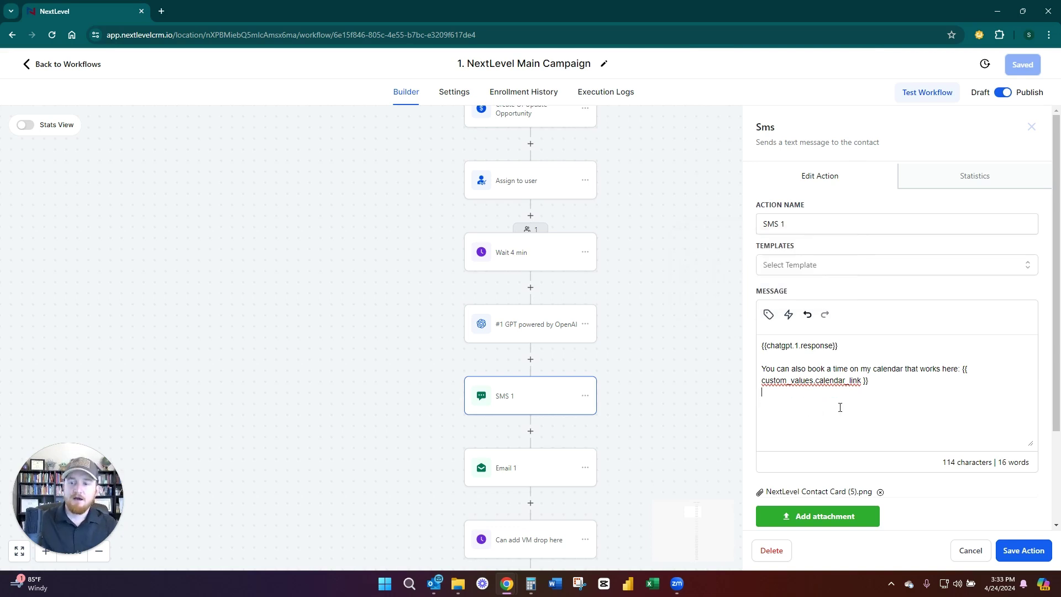
Step: Save the SMS 1 action and the workflow, and reopen SMS 1 to check its message and attachment
{"action": "left_click", "coordinate": [1024, 552]}
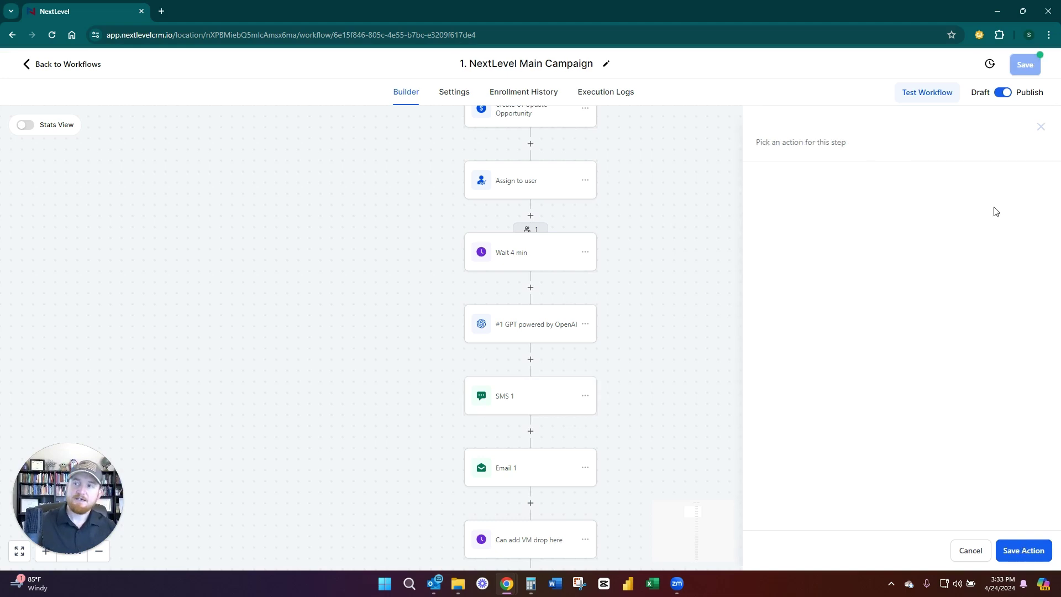
{"action": "left_click", "coordinate": [1025, 64]}
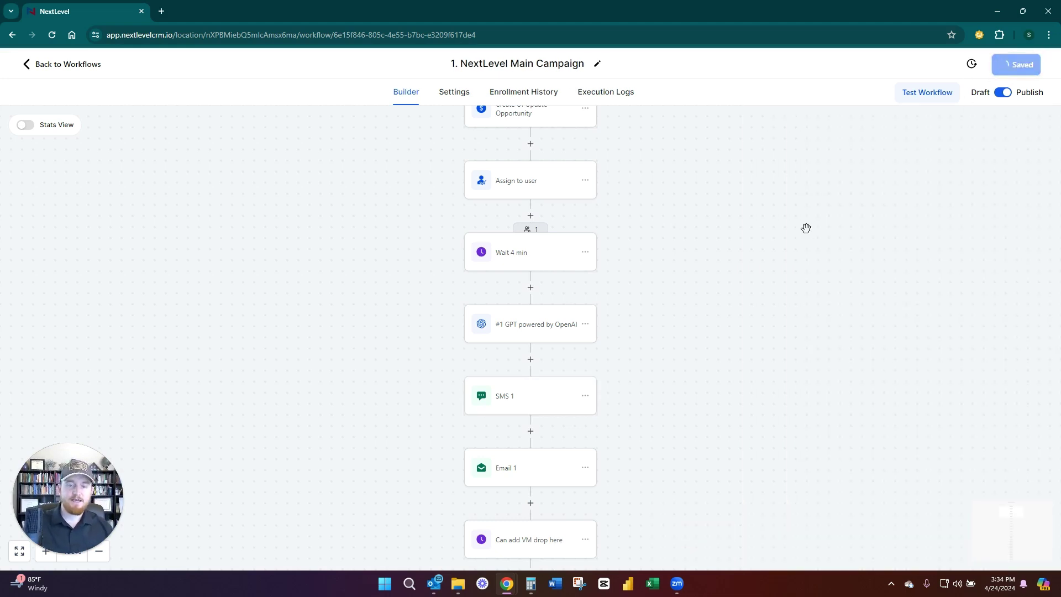
{"action": "left_click", "coordinate": [513, 389]}
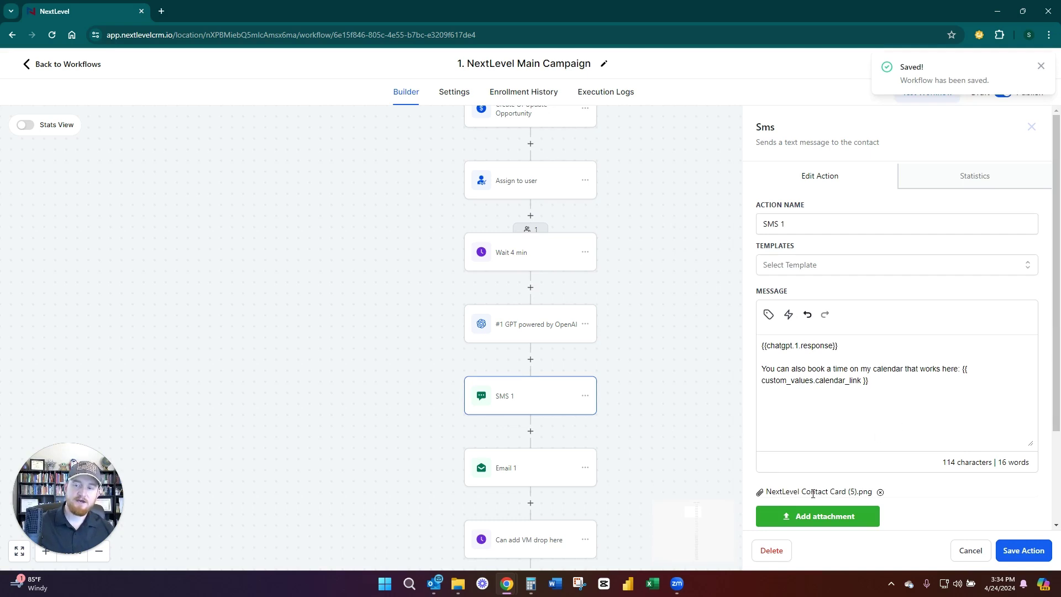